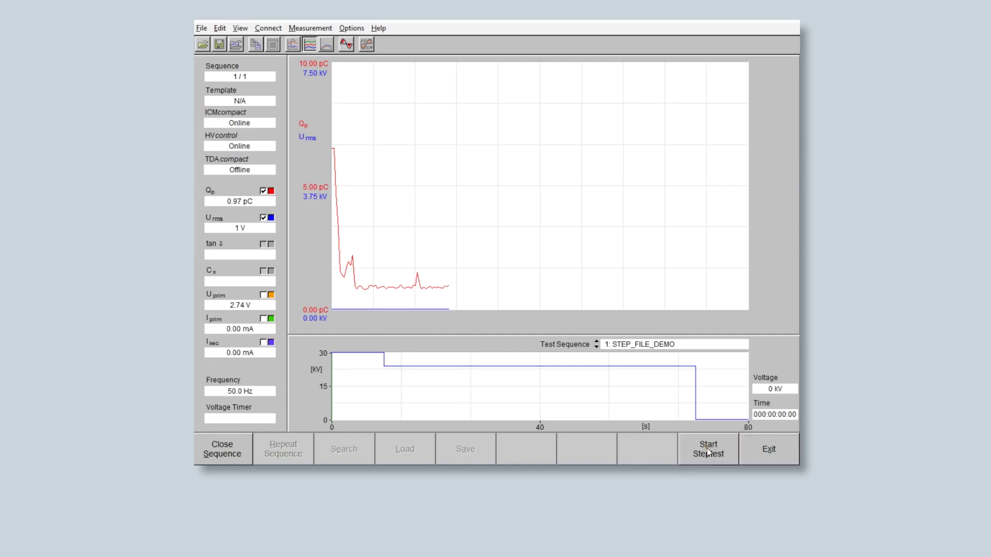
Start the STEP_FILE_DEMO step test, ramping to the first 30 kV step while Qp and Urms plot live.
{"action": "left_click", "coordinate": [707, 452]}
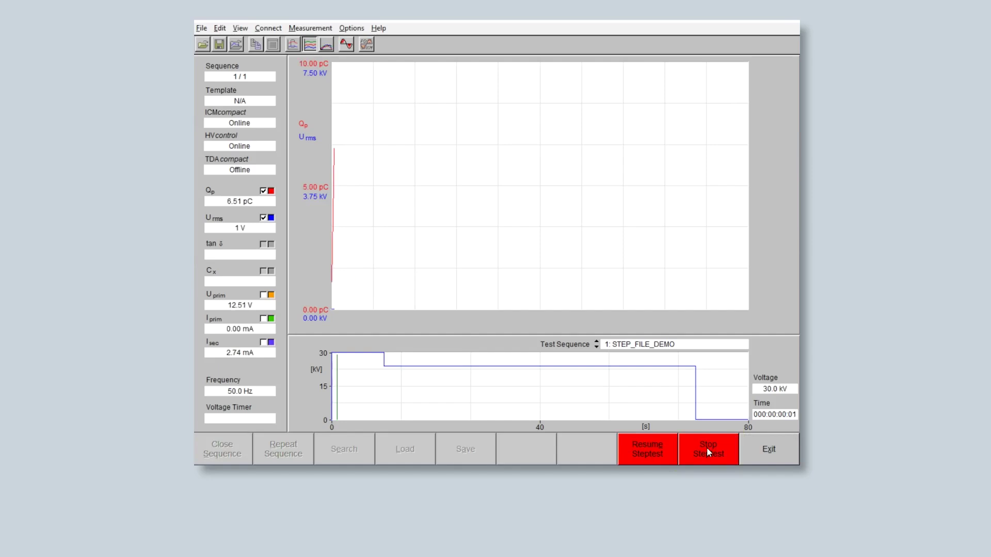